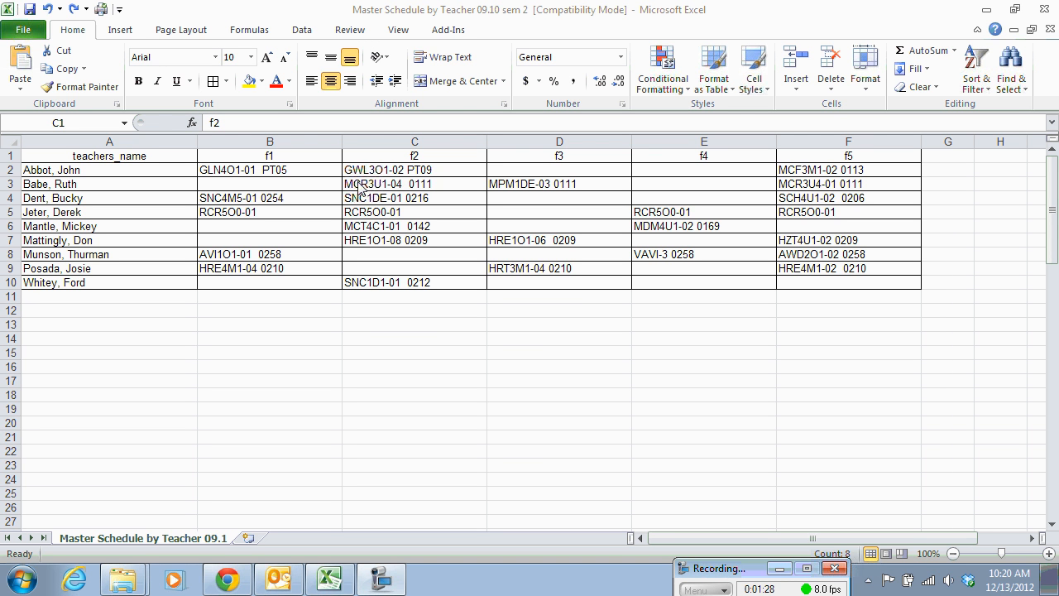
Replace the f1 header in cell B1 with "Period 1".
{"action": "key", "text": "ctrl+space"}
{"action": "left_click", "coordinate": [276, 155]}
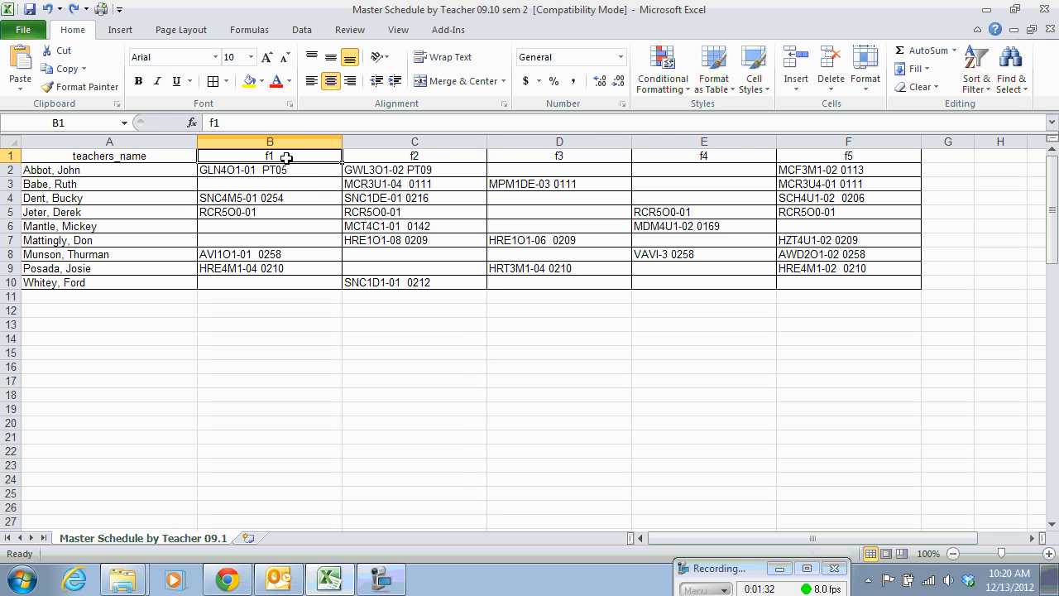
{"action": "type", "text": "Per"}
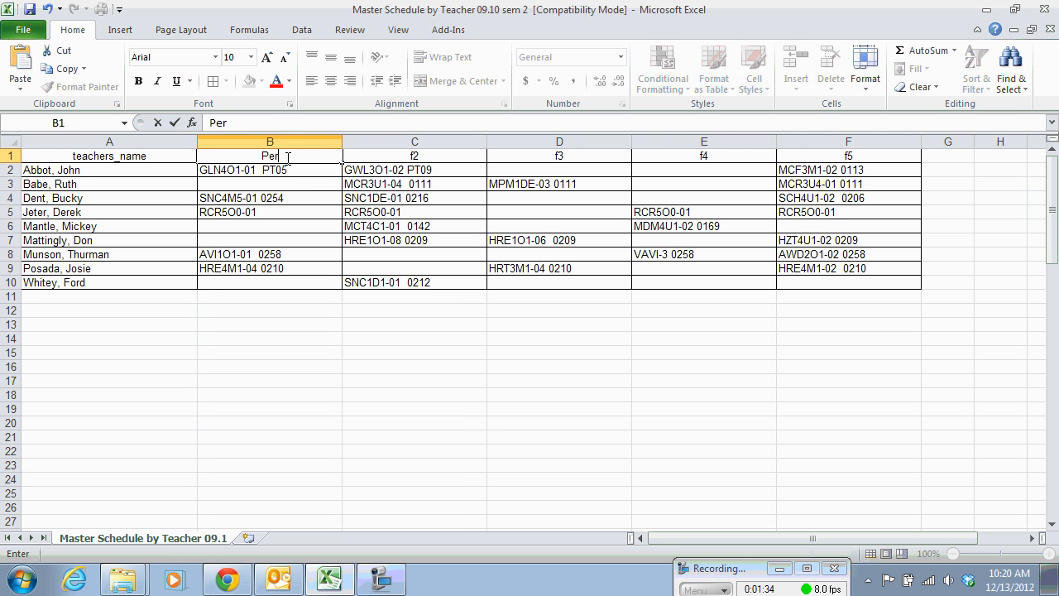
{"action": "type", "text": "iod 1"}
Insert a blank column between the Period 1 and f2 columns.
{"action": "left_click", "coordinate": [385, 138]}
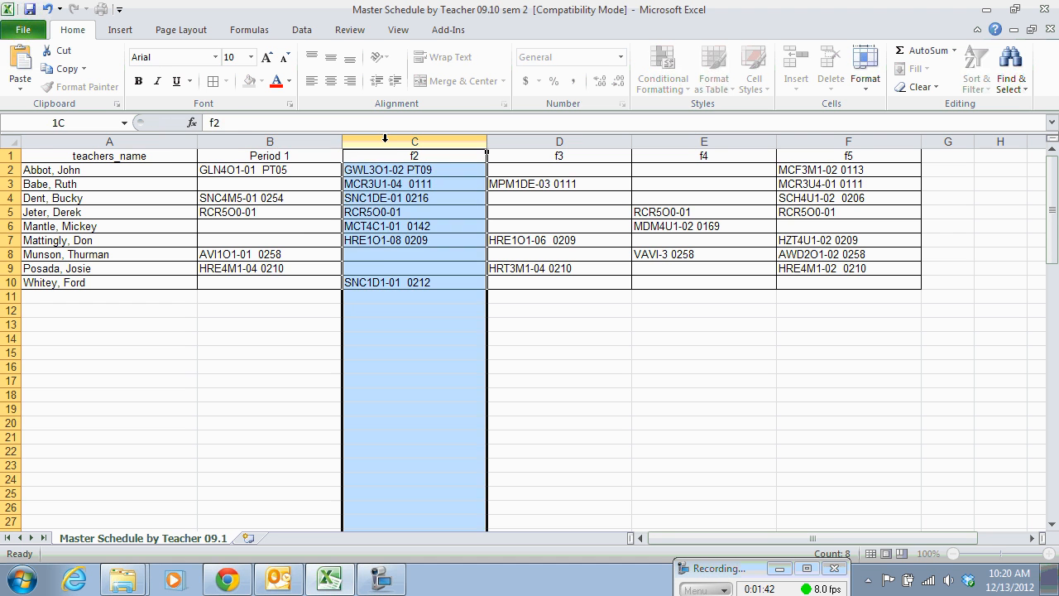
{"action": "right_click", "coordinate": [387, 146]}
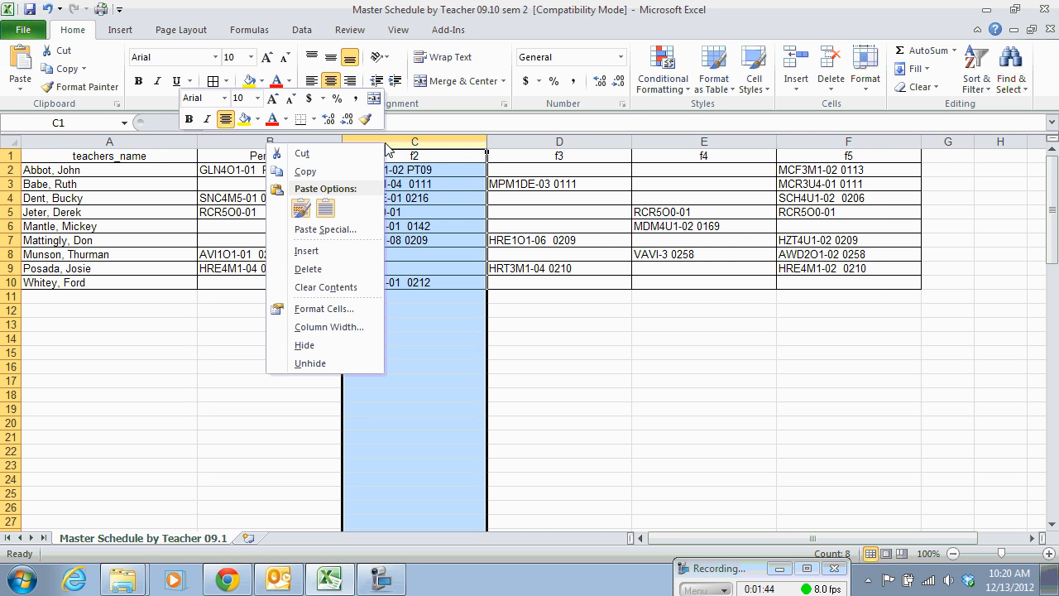
{"action": "left_click", "coordinate": [306, 252]}
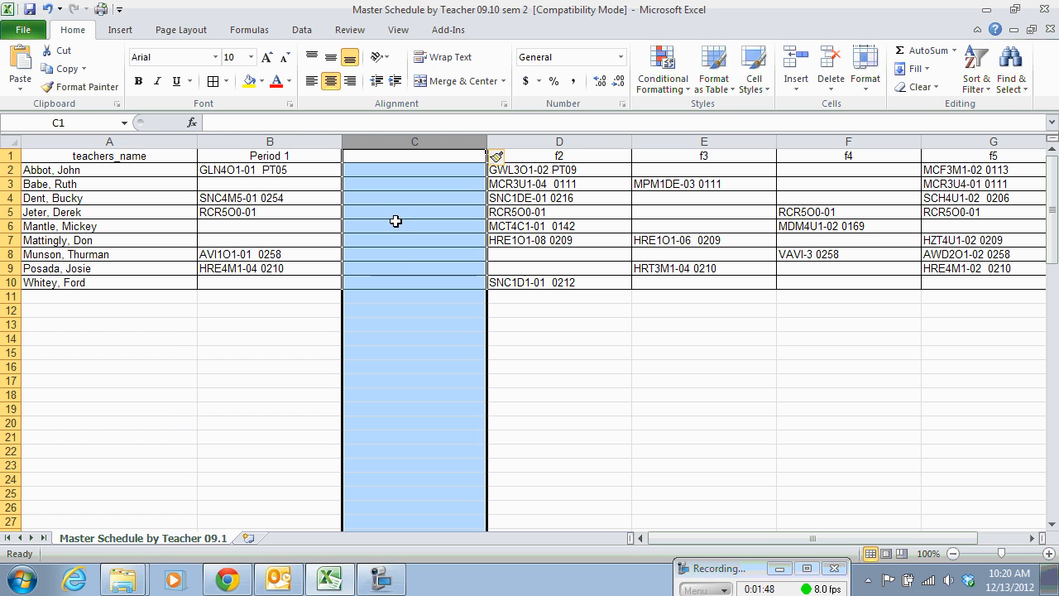
Split column B with Text to Columns as delimited by tab and space, treating consecutive delimiters as one and replacing the destination cells.
{"action": "left_click", "coordinate": [268, 140]}
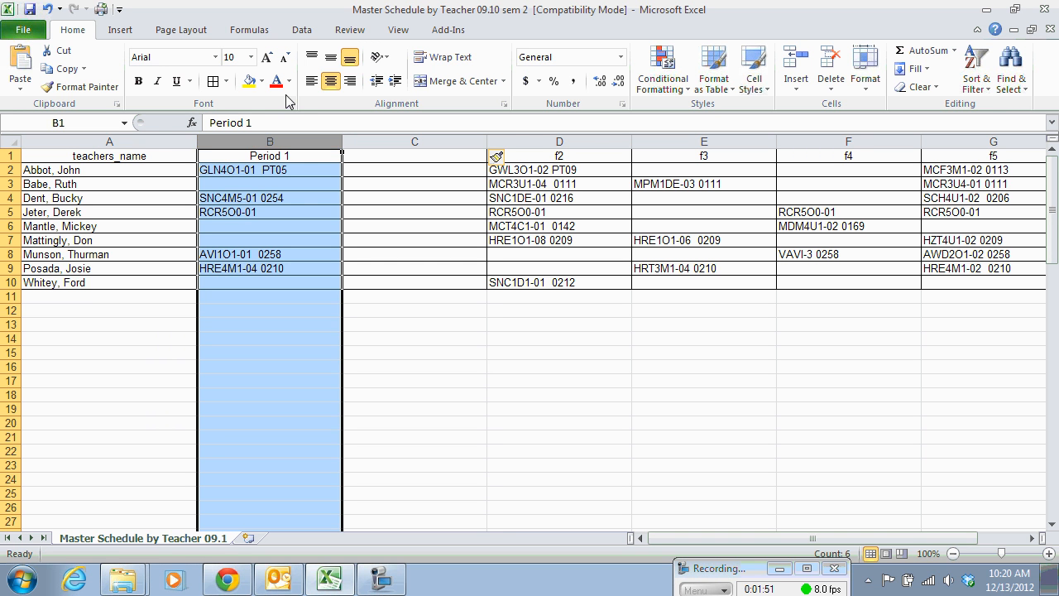
{"action": "left_click", "coordinate": [303, 30]}
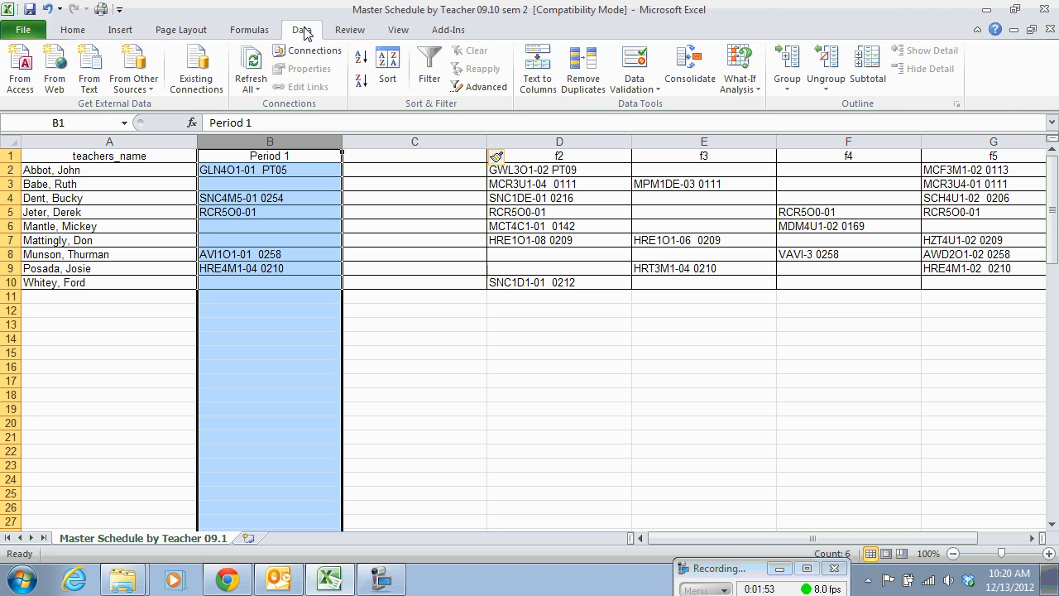
{"action": "left_click", "coordinate": [539, 77]}
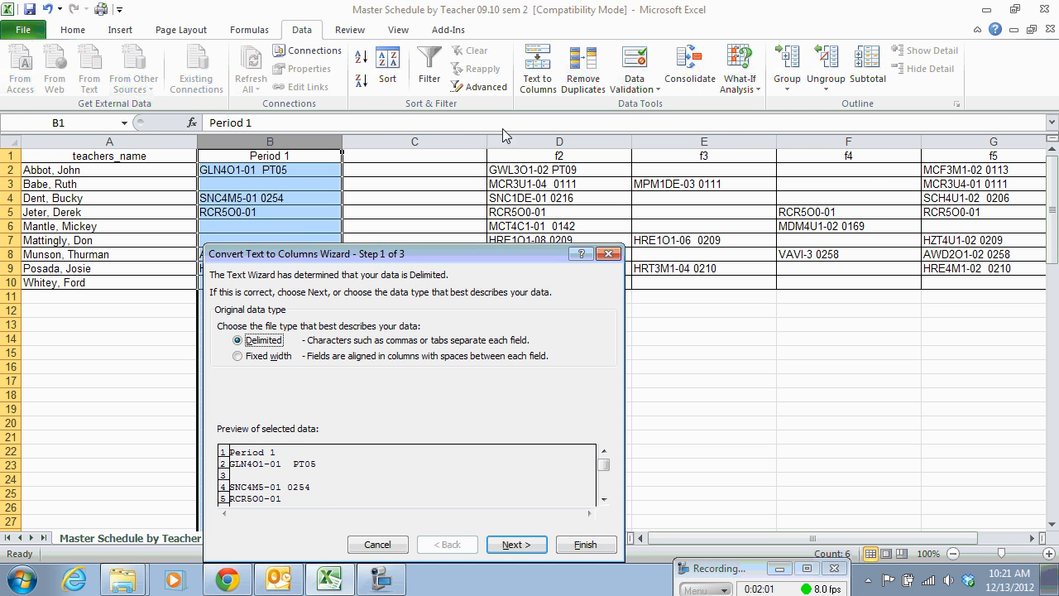
{"action": "left_click_drag", "start_coordinate": [411, 316], "coordinate": [651, 116]}
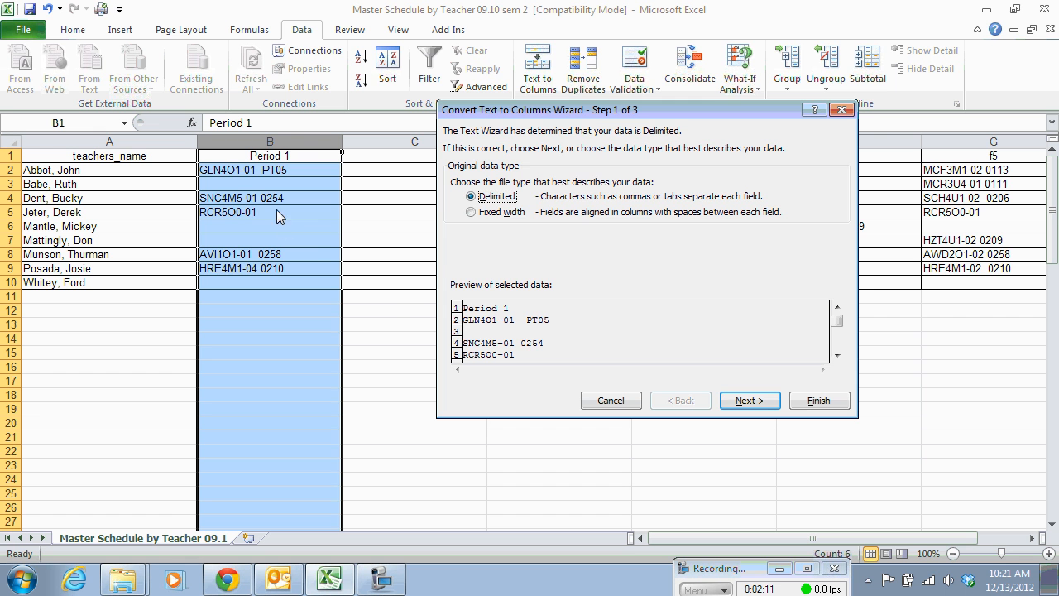
{"action": "left_click", "coordinate": [749, 402]}
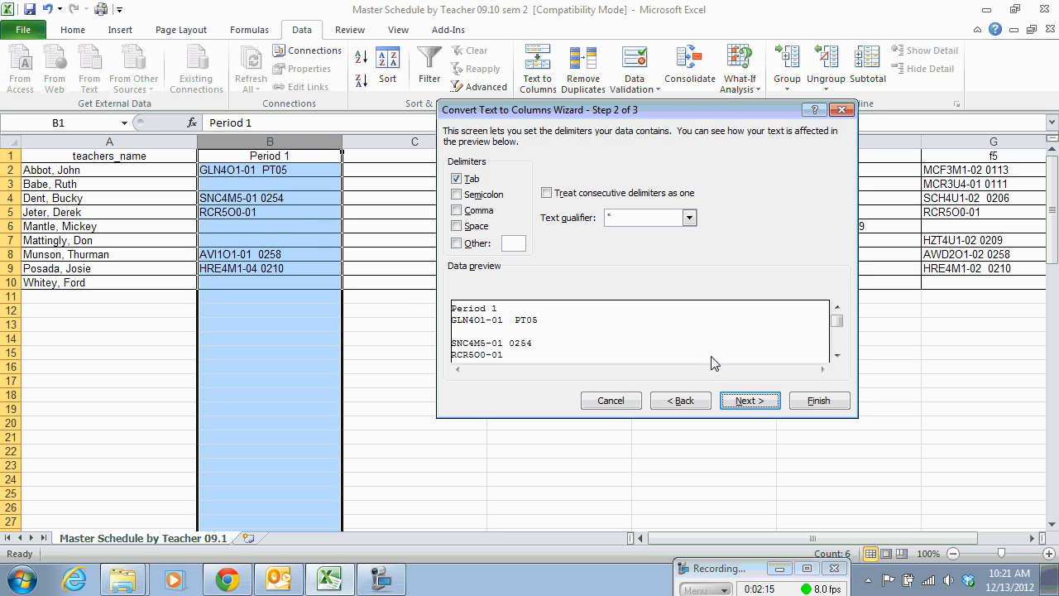
{"action": "left_click", "coordinate": [458, 225]}
{"action": "left_click", "coordinate": [546, 193]}
{"action": "left_click", "coordinate": [1013, 481]}
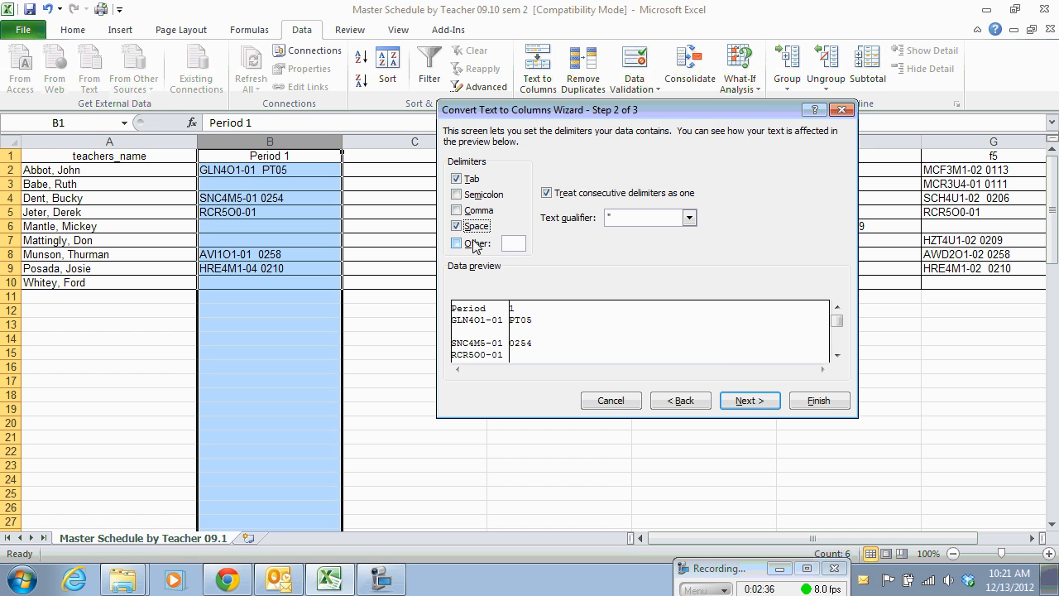
{"action": "left_click", "coordinate": [749, 401]}
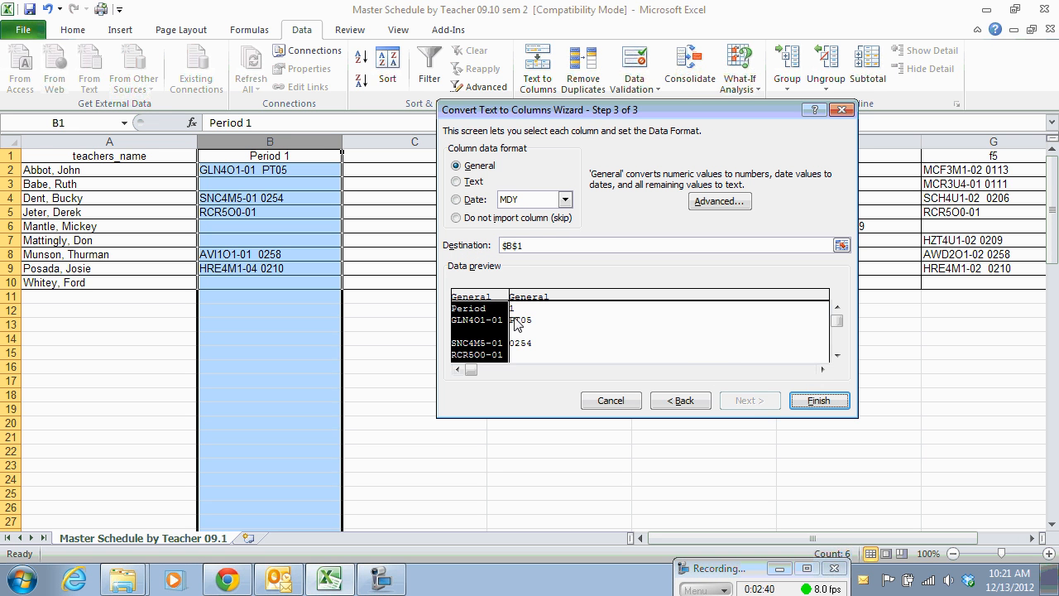
{"action": "left_click", "coordinate": [820, 400]}
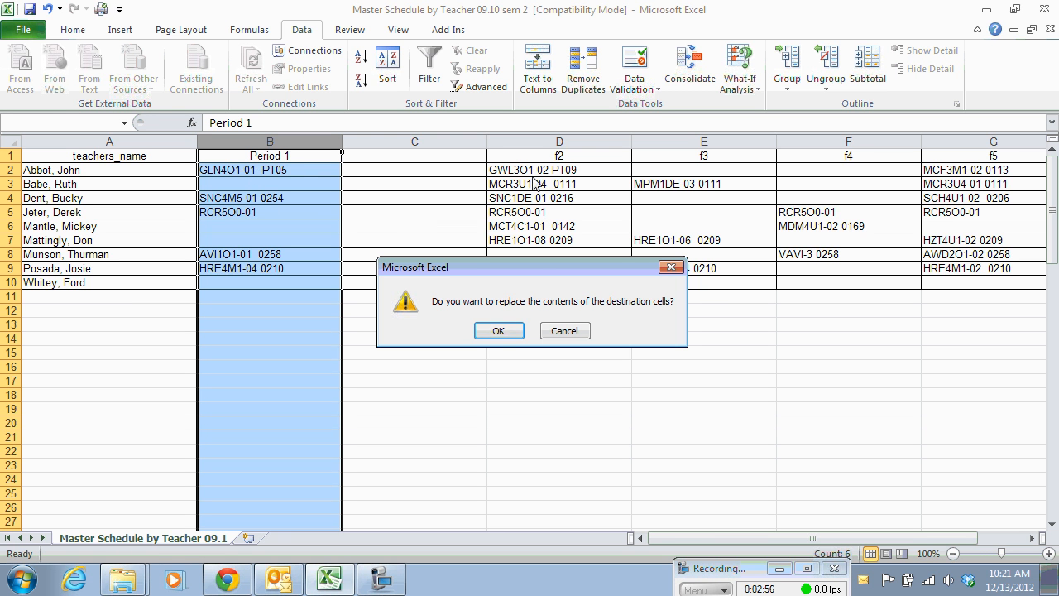
{"action": "left_click", "coordinate": [497, 332]}
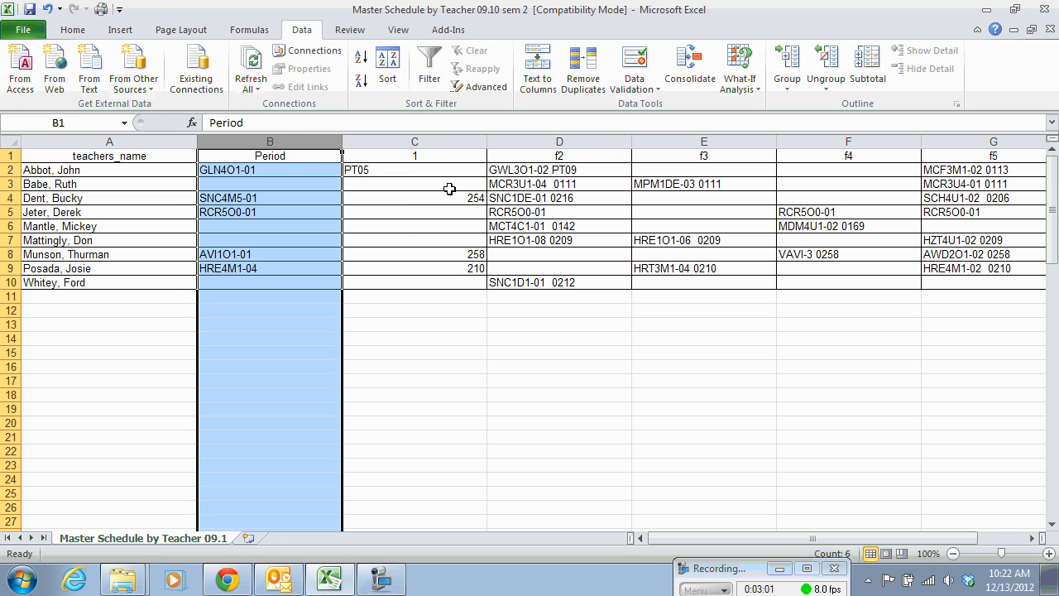
Set the header in B1 to "Period 1" and the header in C1 to "Period 1 RM".
{"action": "left_click", "coordinate": [306, 157]}
{"action": "double_click", "coordinate": [307, 157]}
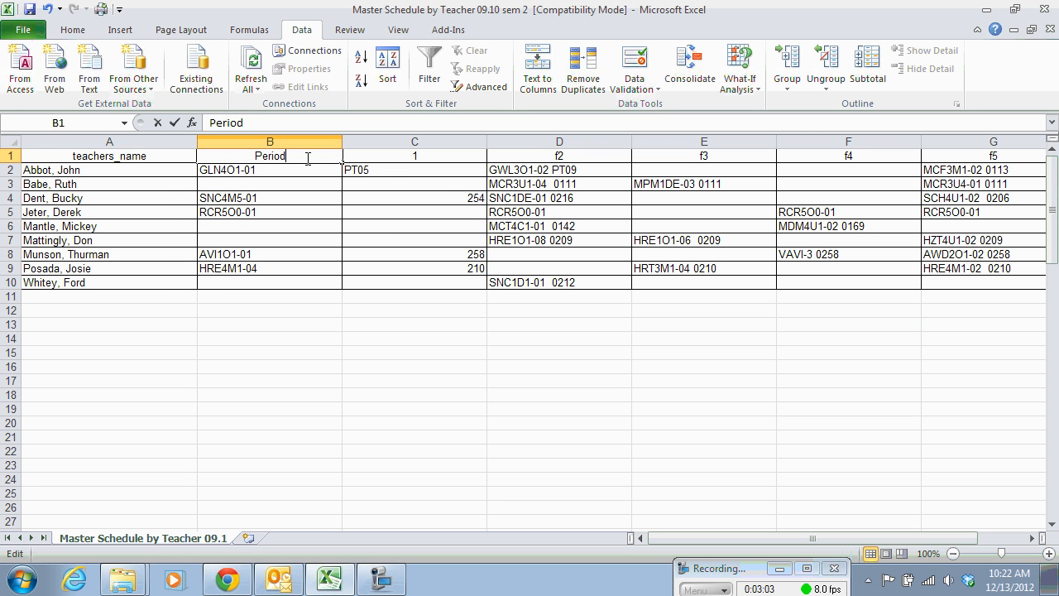
{"action": "type", "text": "1"}
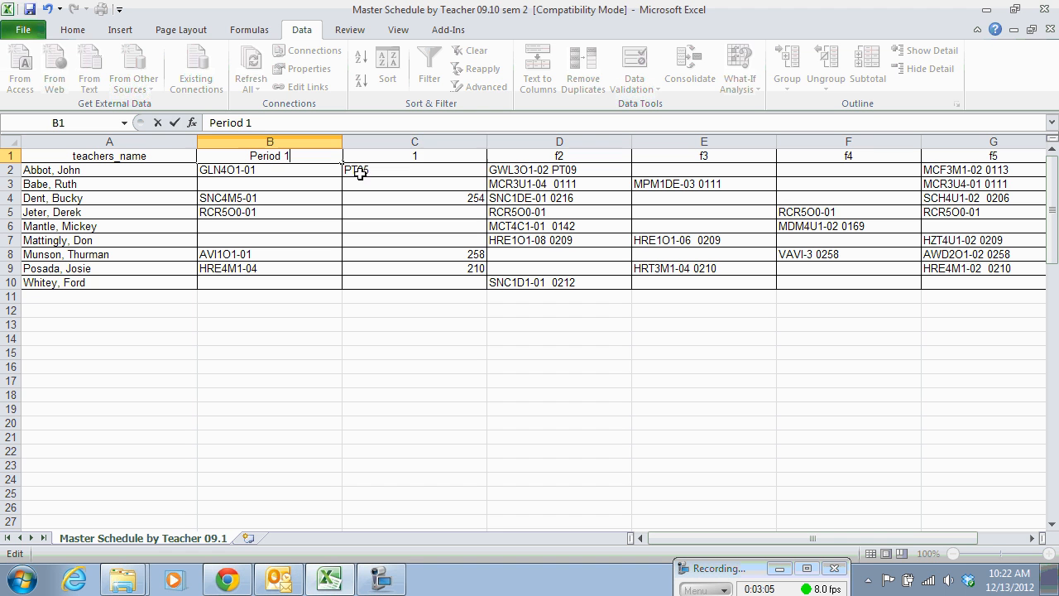
{"action": "left_click", "coordinate": [420, 155]}
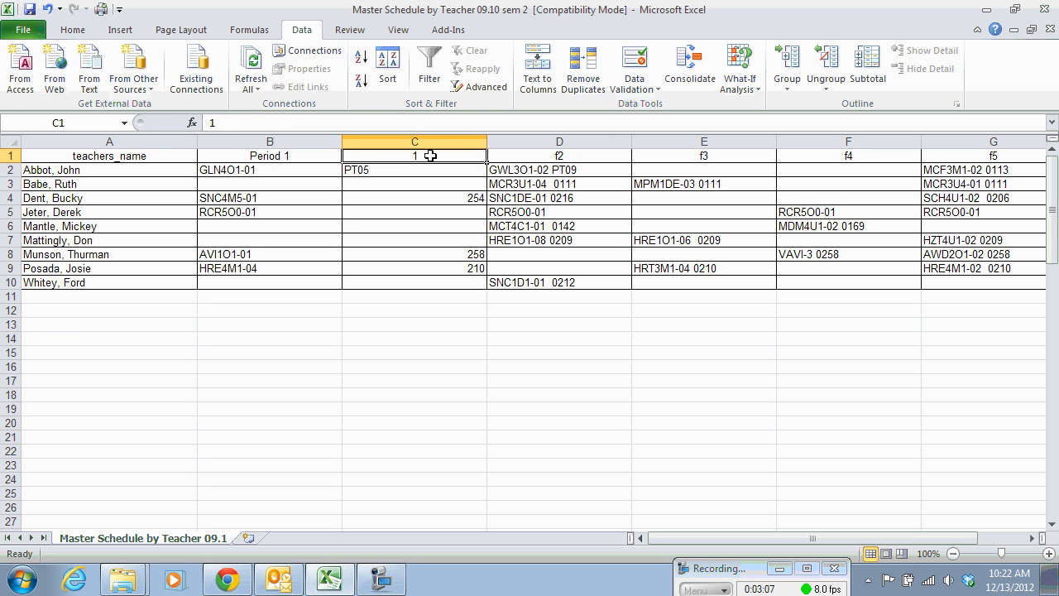
{"action": "type", "text": "ro"}
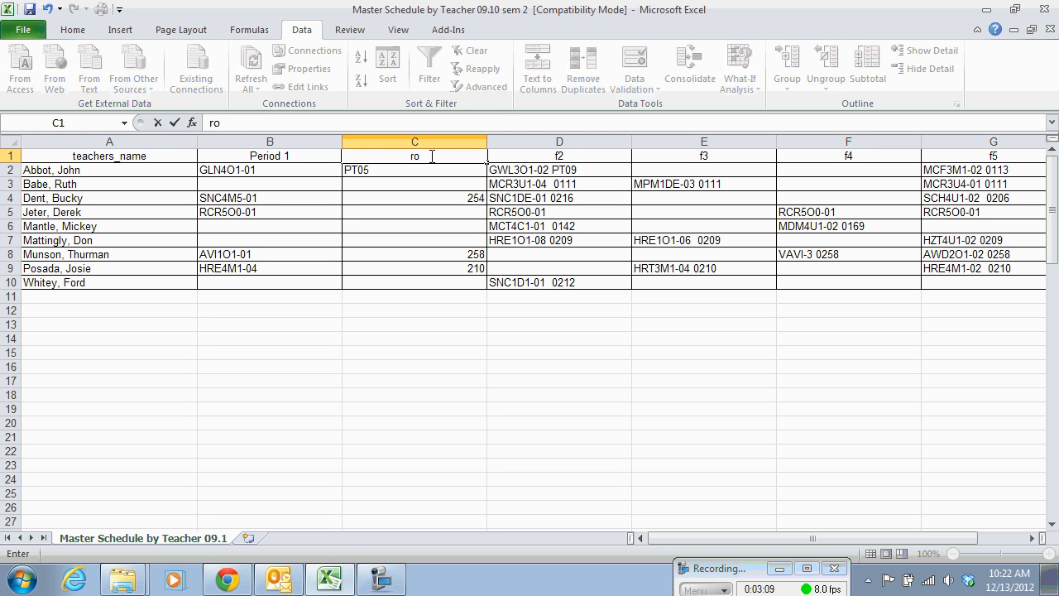
{"action": "key", "text": "BackSpace"}
{"action": "key", "text": "BackSpace"}
{"action": "type", "text": "Period 1 RM"}
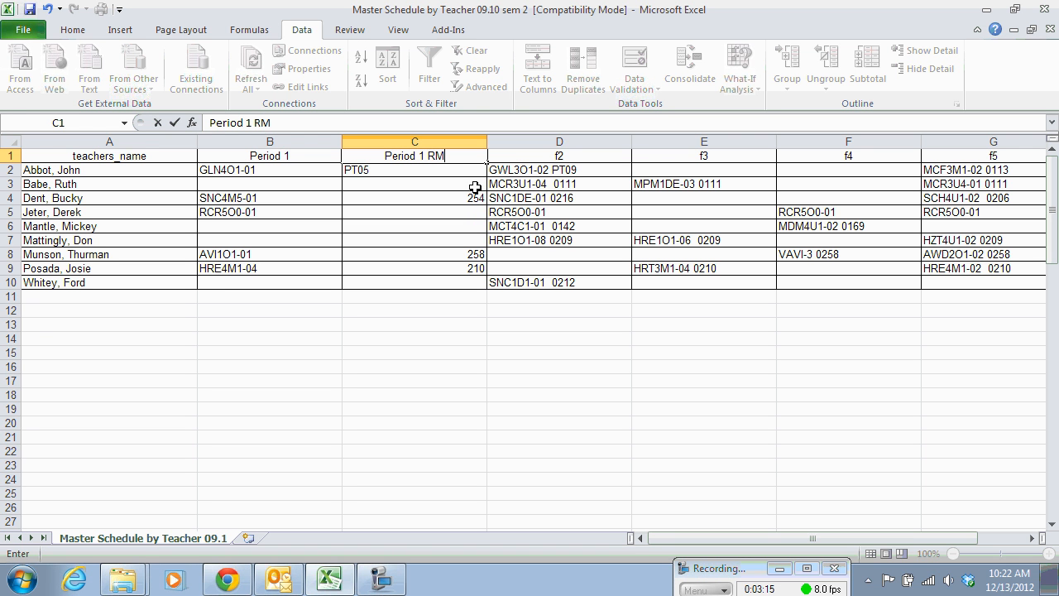
Center the contents of the Period 1 RM column horizontally.
{"action": "left_click", "coordinate": [414, 140]}
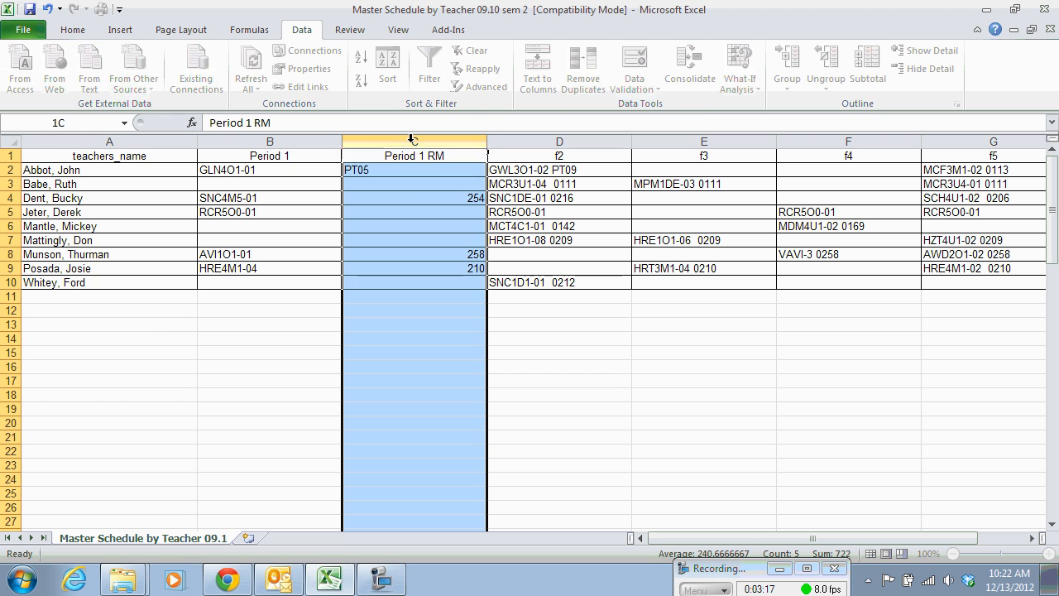
{"action": "left_click", "coordinate": [81, 36]}
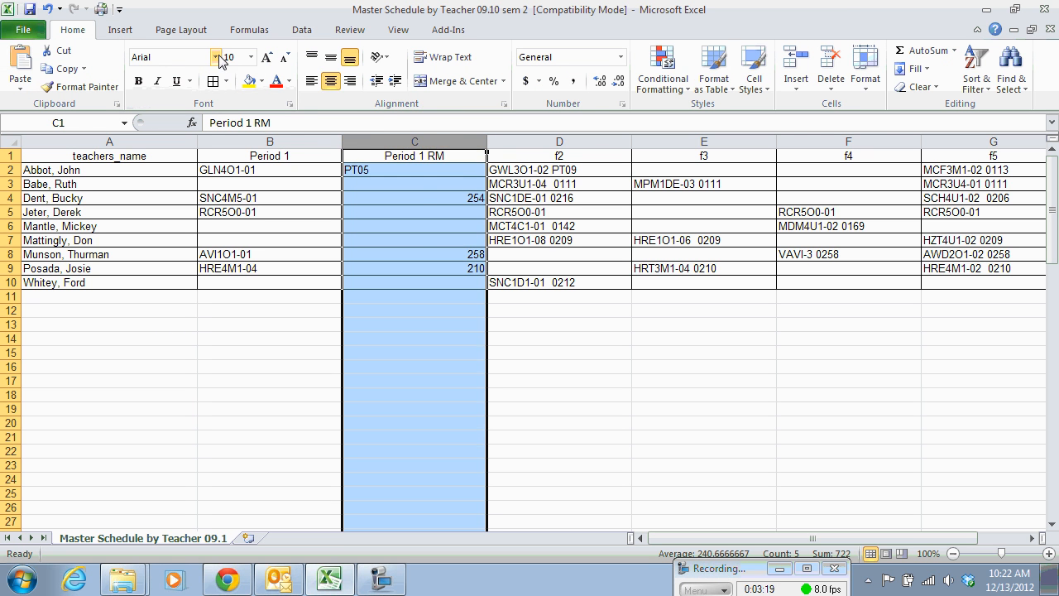
{"action": "left_click", "coordinate": [313, 81]}
{"action": "left_click", "coordinate": [330, 81]}
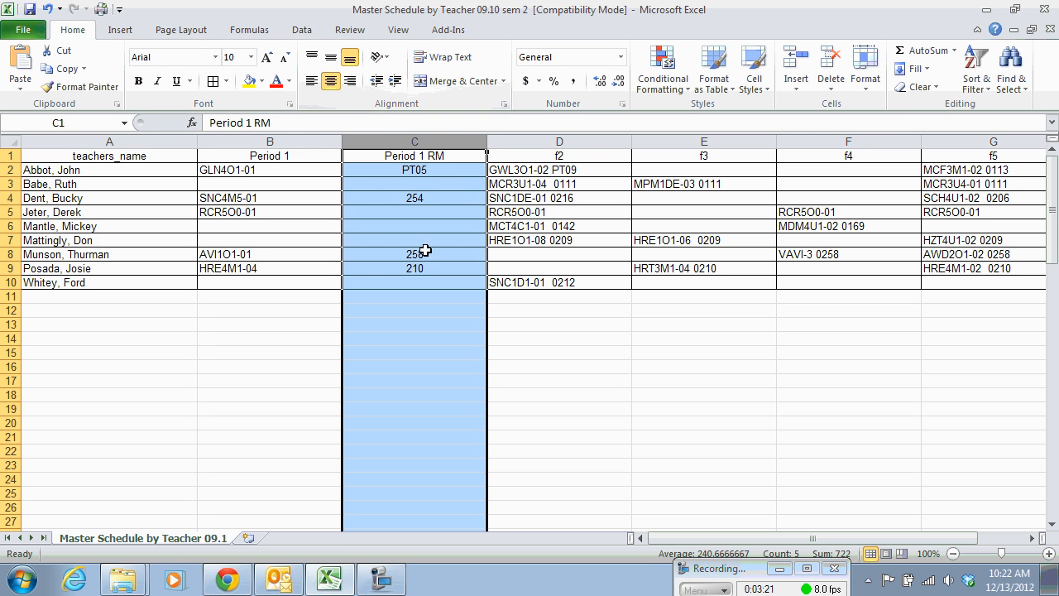
{"action": "left_click", "coordinate": [425, 318]}
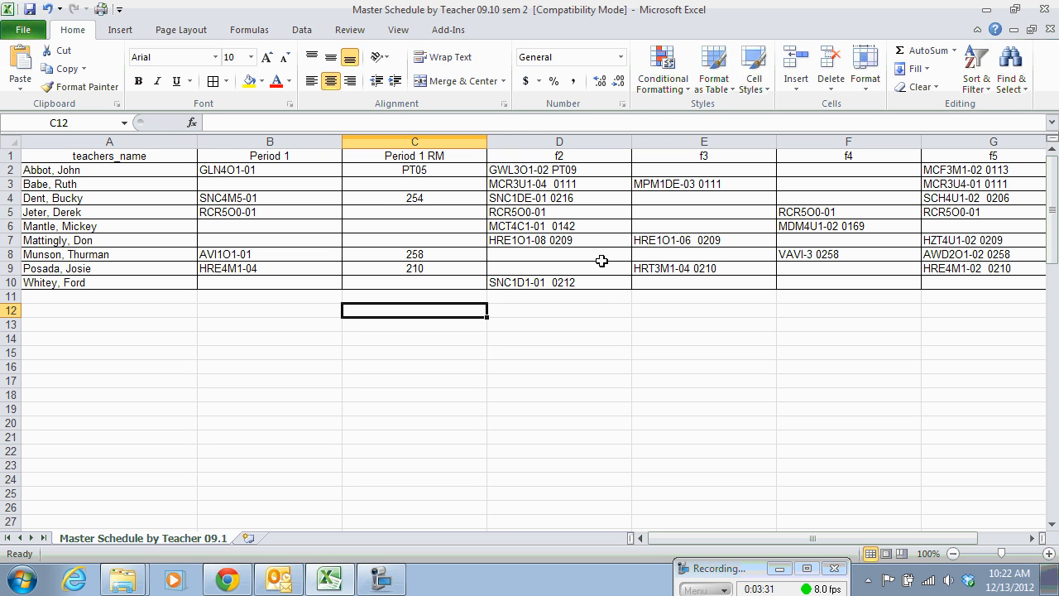
Insert a blank column between the f2 and f3 columns.
{"action": "left_click", "coordinate": [696, 142]}
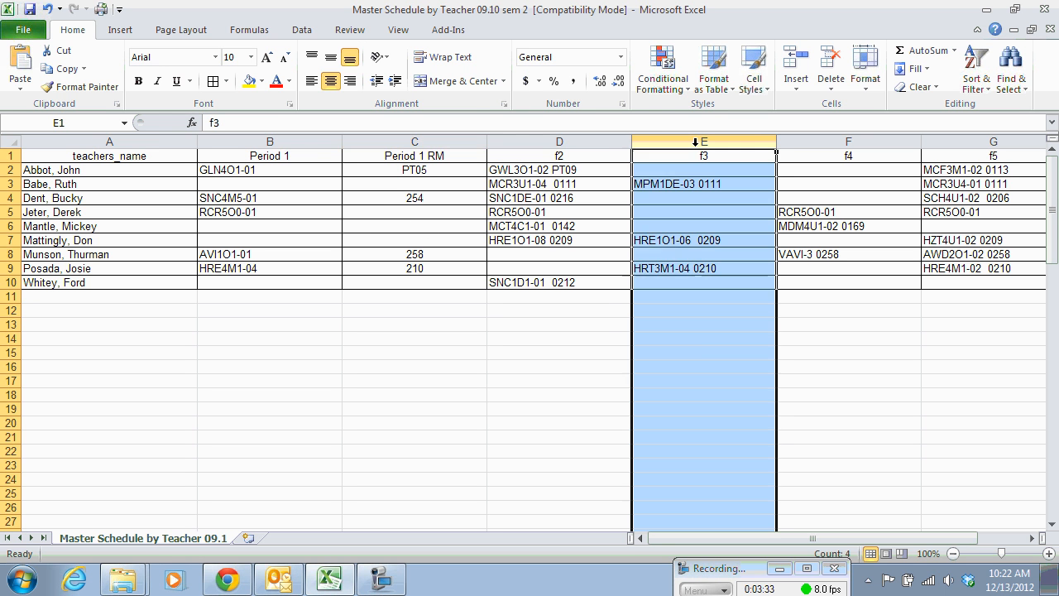
{"action": "right_click", "coordinate": [696, 141]}
{"action": "left_click", "coordinate": [617, 255]}
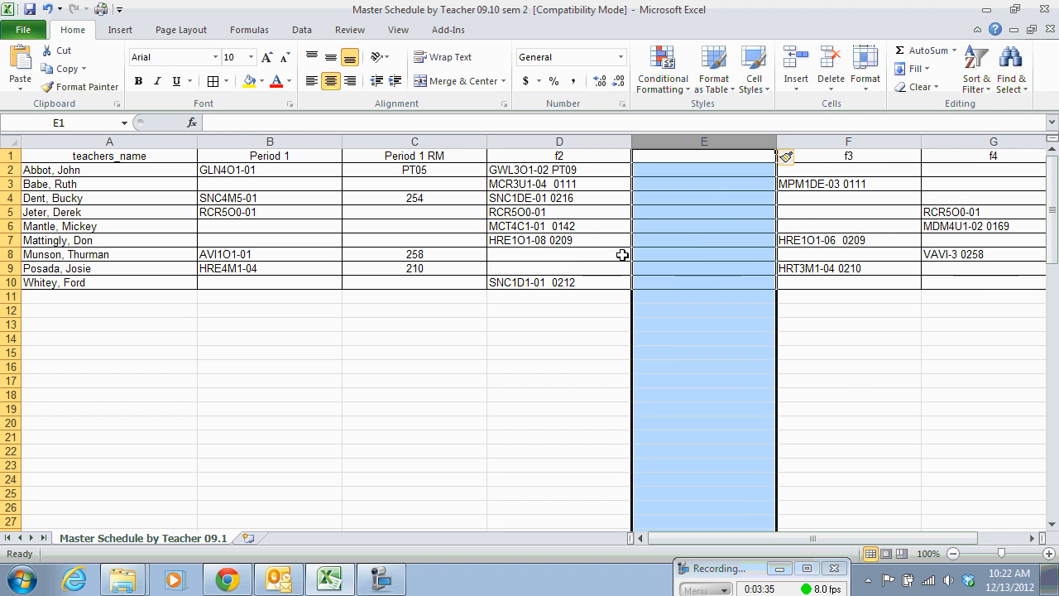
Split the f2 column with Text to Columns, keeping the tab and space delimiters and General format, and replace the destination cells.
{"action": "left_click", "coordinate": [562, 142]}
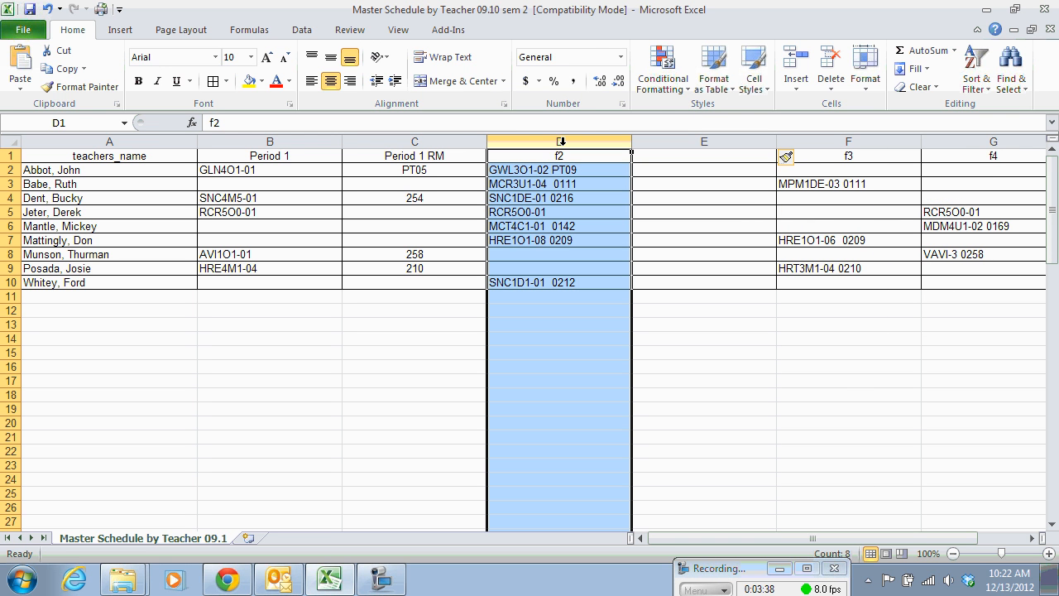
{"action": "left_click", "coordinate": [301, 31]}
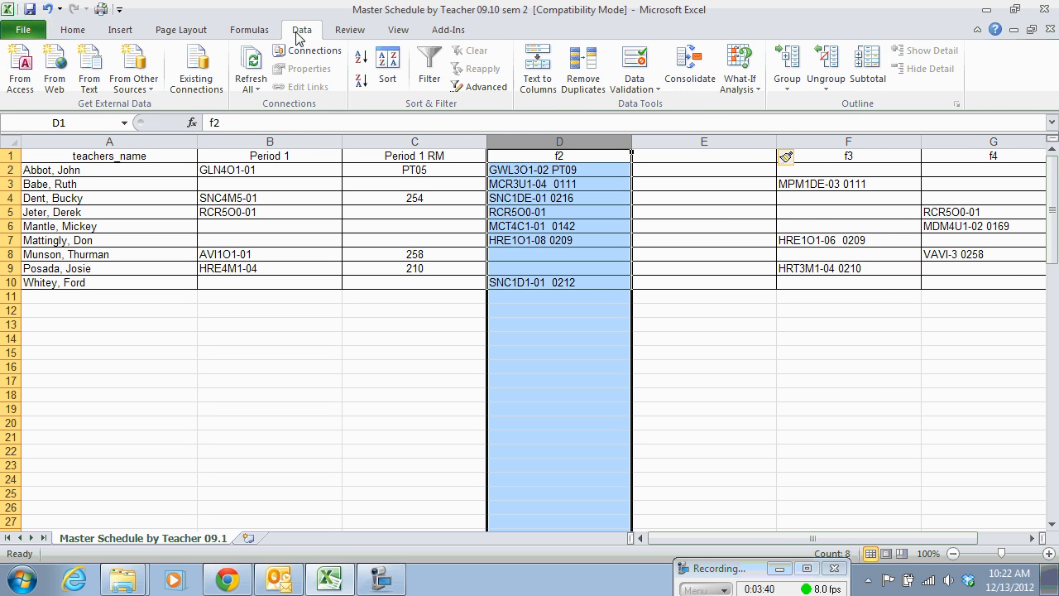
{"action": "left_click", "coordinate": [539, 83]}
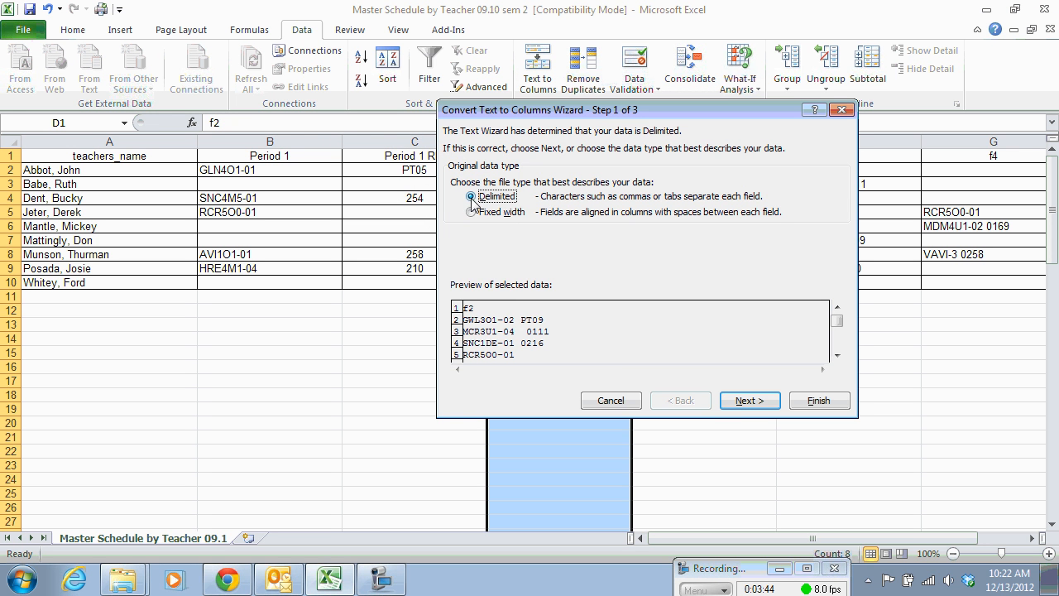
{"action": "left_click", "coordinate": [747, 401]}
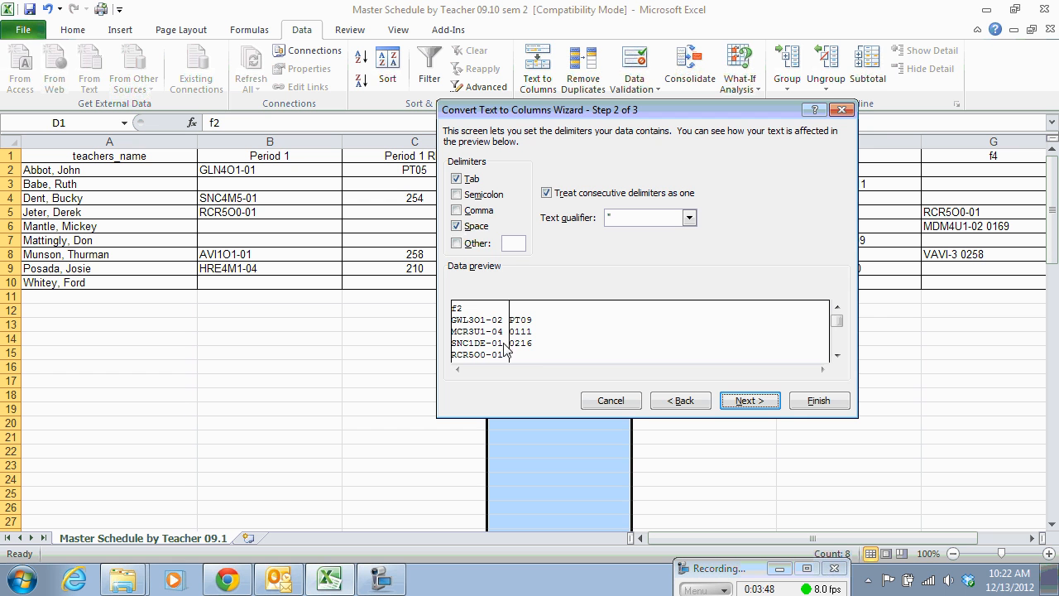
{"action": "left_click", "coordinate": [747, 400]}
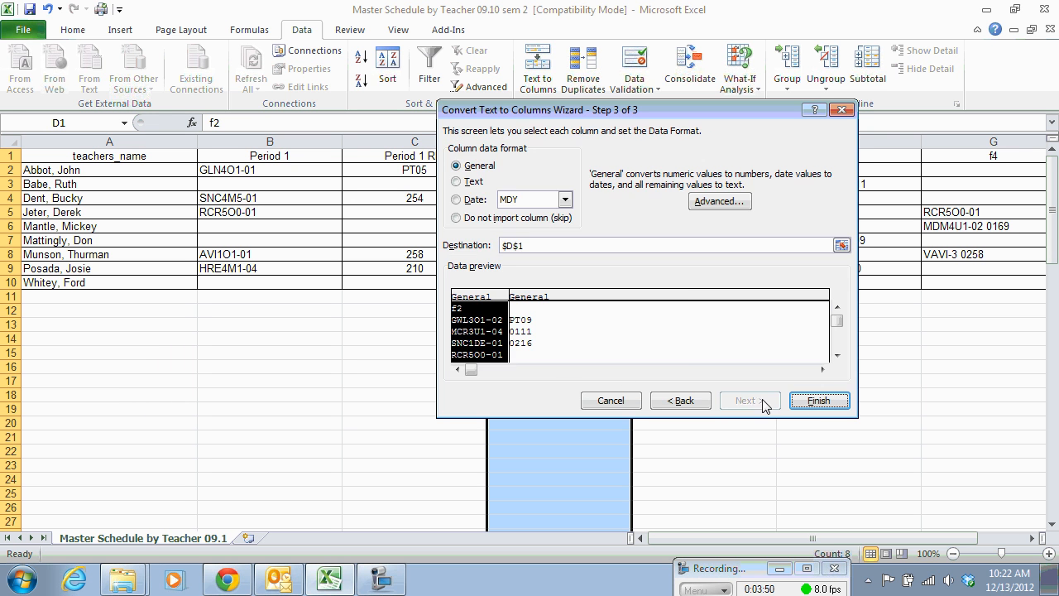
{"action": "left_click", "coordinate": [815, 403]}
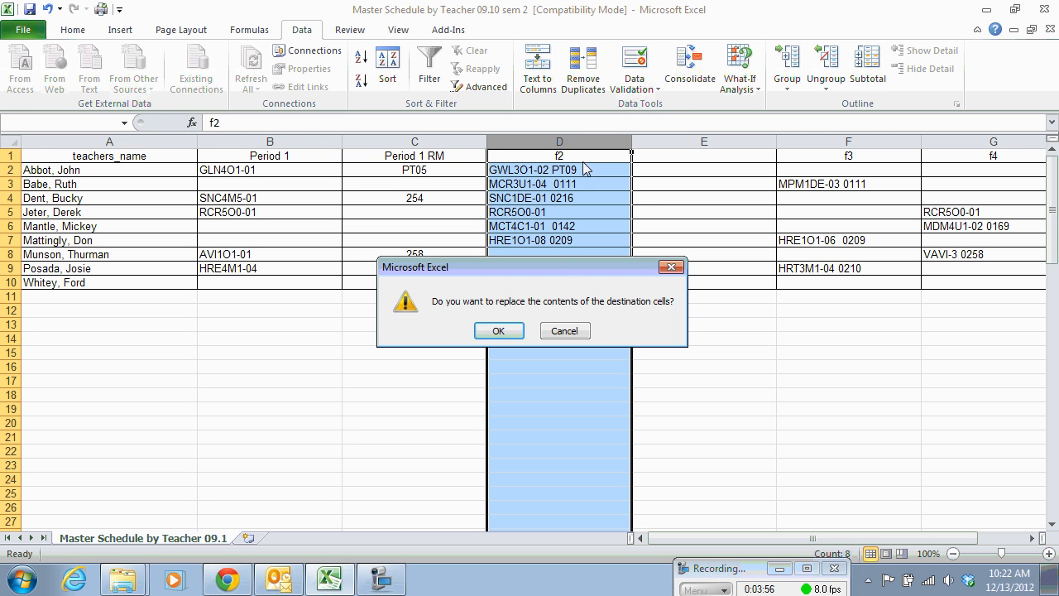
{"action": "left_click", "coordinate": [499, 331]}
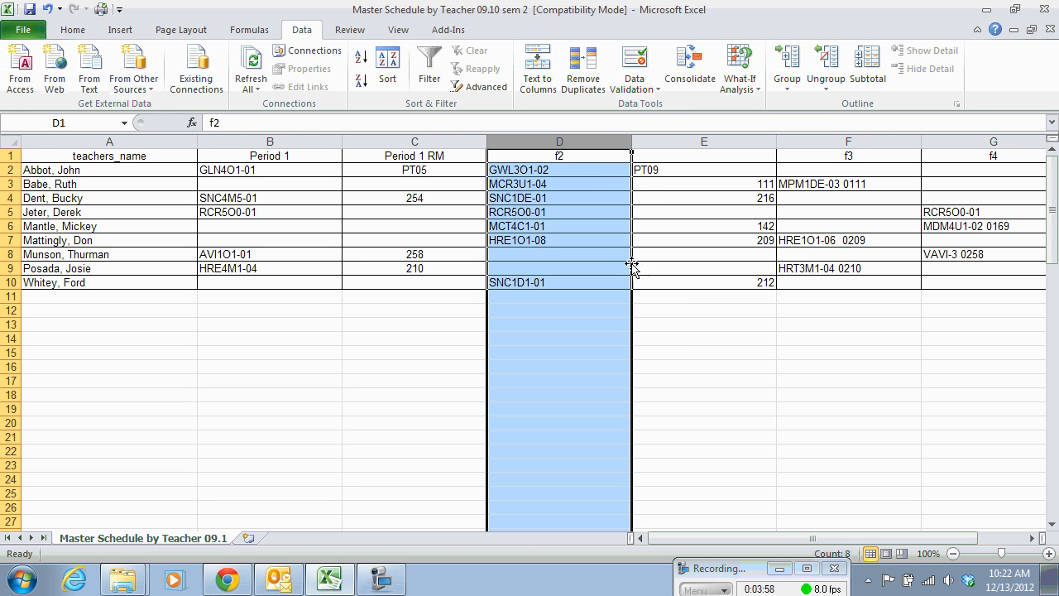
Set the header in D1 to "Period 2" and the header in E1 to "Period 2 RM".
{"action": "left_click", "coordinate": [578, 158]}
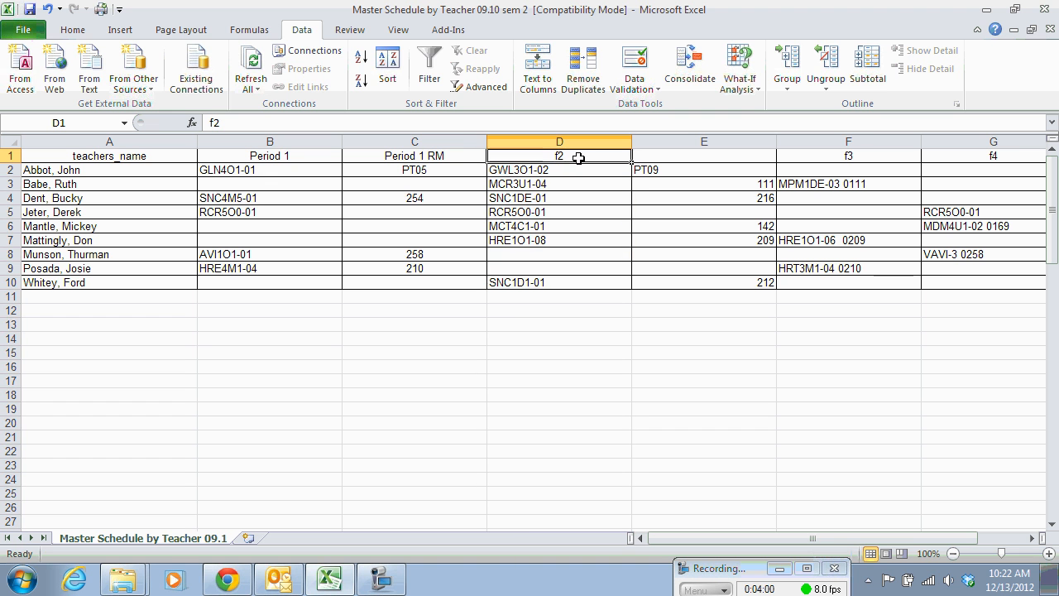
{"action": "type", "text": "Period"}
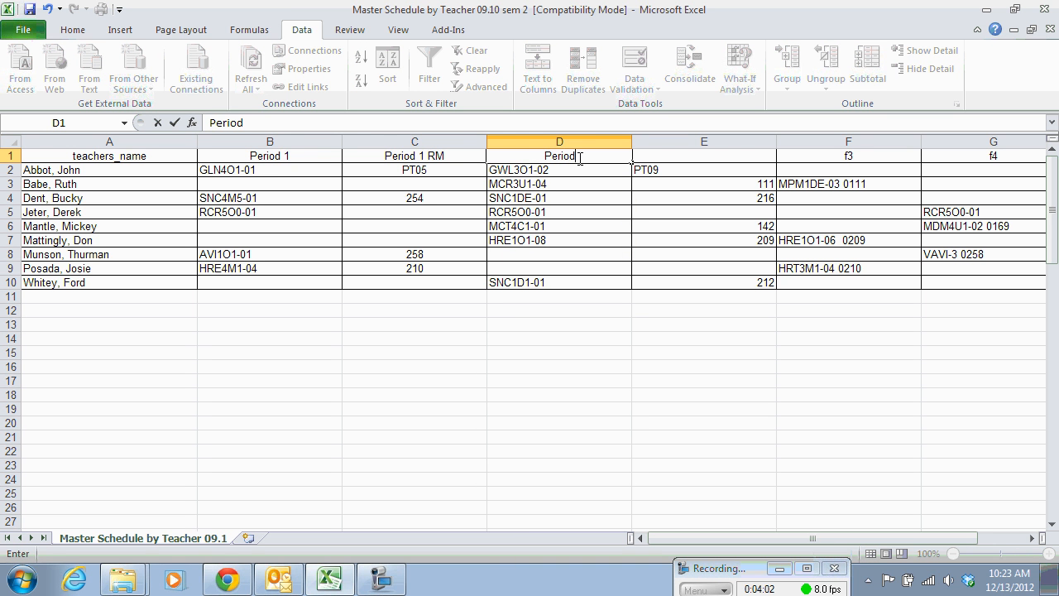
{"action": "type", "text": " 2"}
{"action": "left_click", "coordinate": [667, 158]}
{"action": "type", "text": "Period 2 RM"}
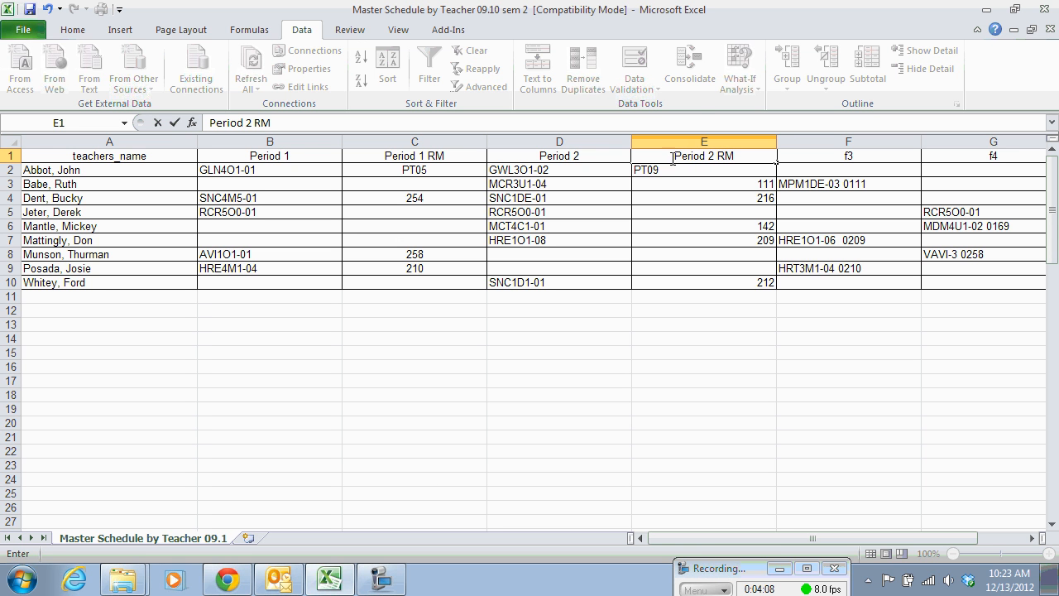
Center the contents of the Period 2 RM column horizontally.
{"action": "left_click", "coordinate": [692, 141]}
{"action": "left_click", "coordinate": [74, 31]}
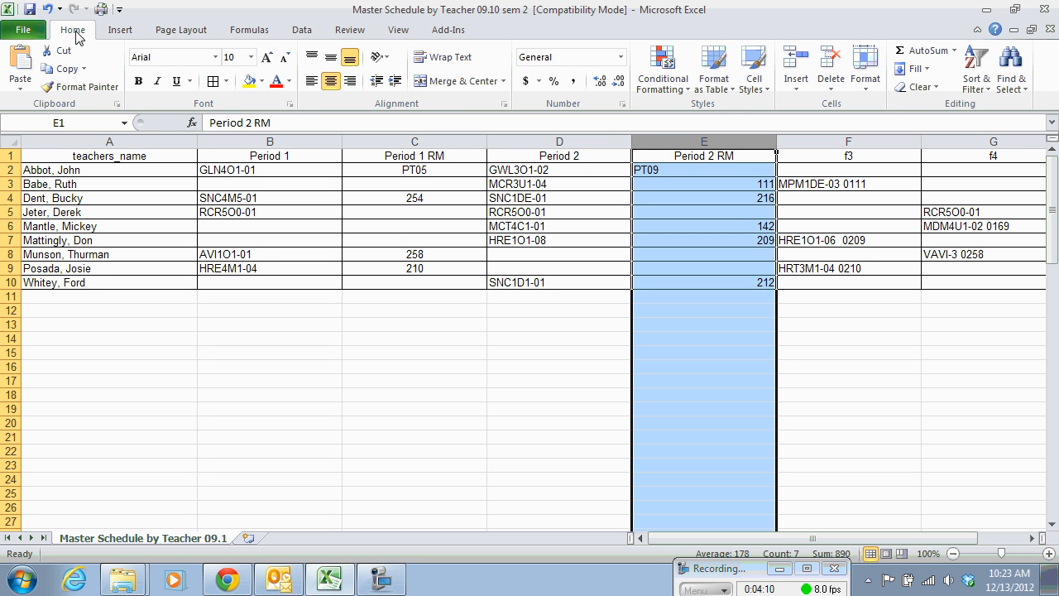
{"action": "left_click", "coordinate": [330, 81]}
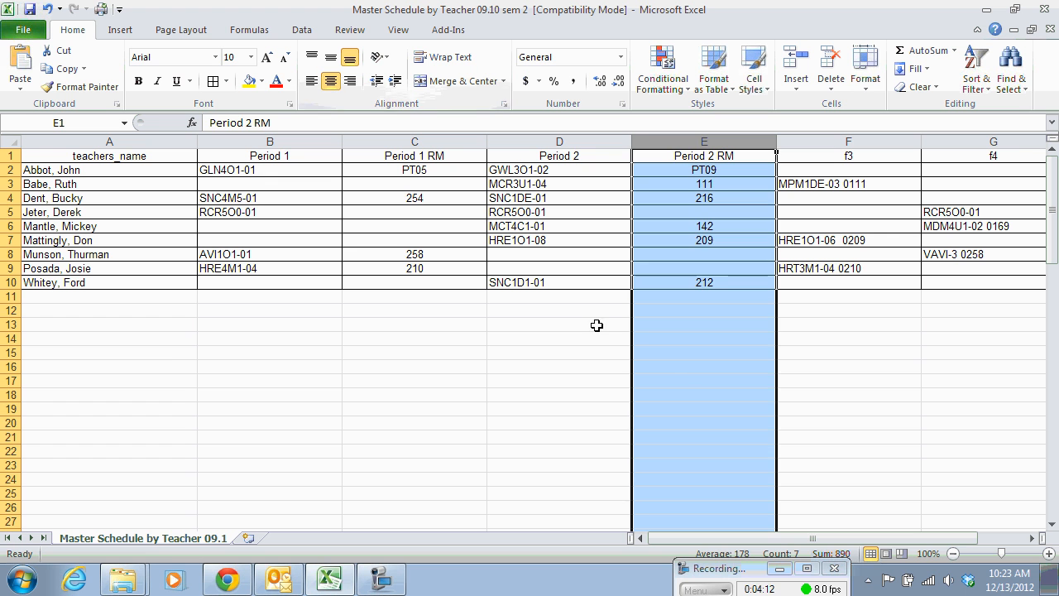
{"action": "left_click", "coordinate": [686, 364]}
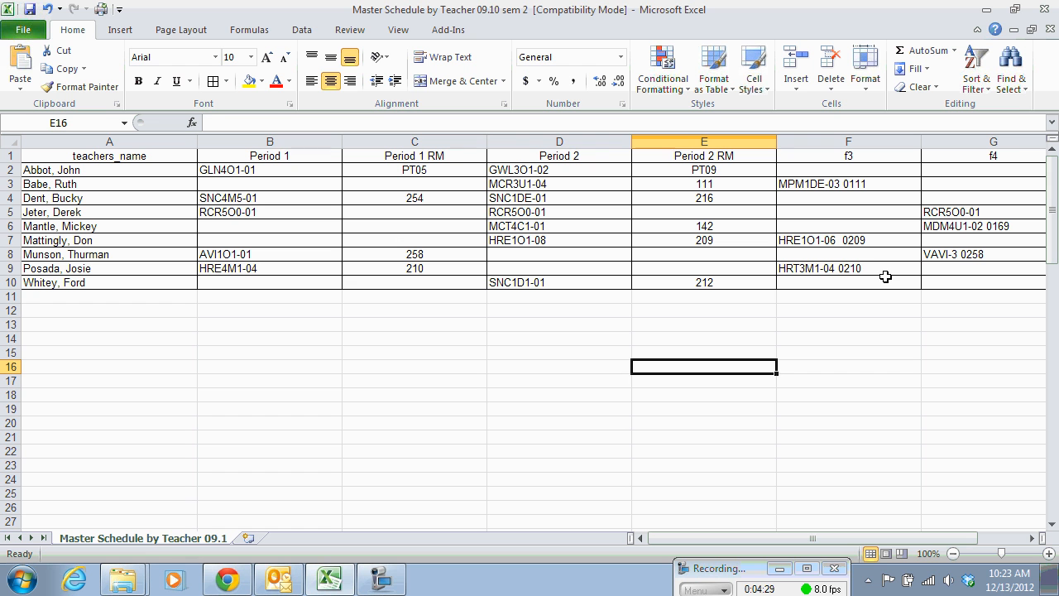
{"action": "left_click", "coordinate": [730, 576]}
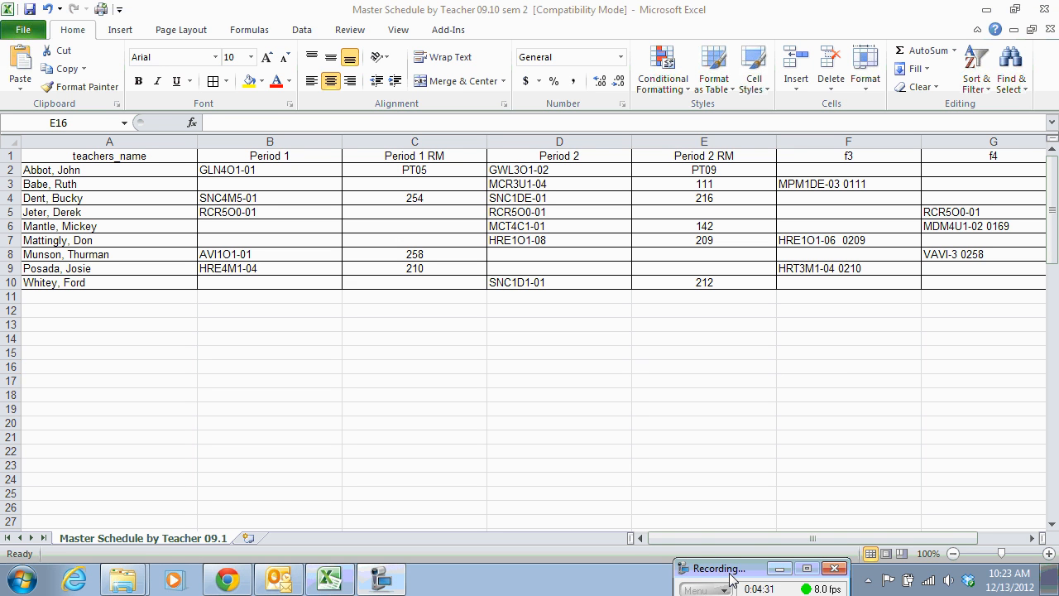